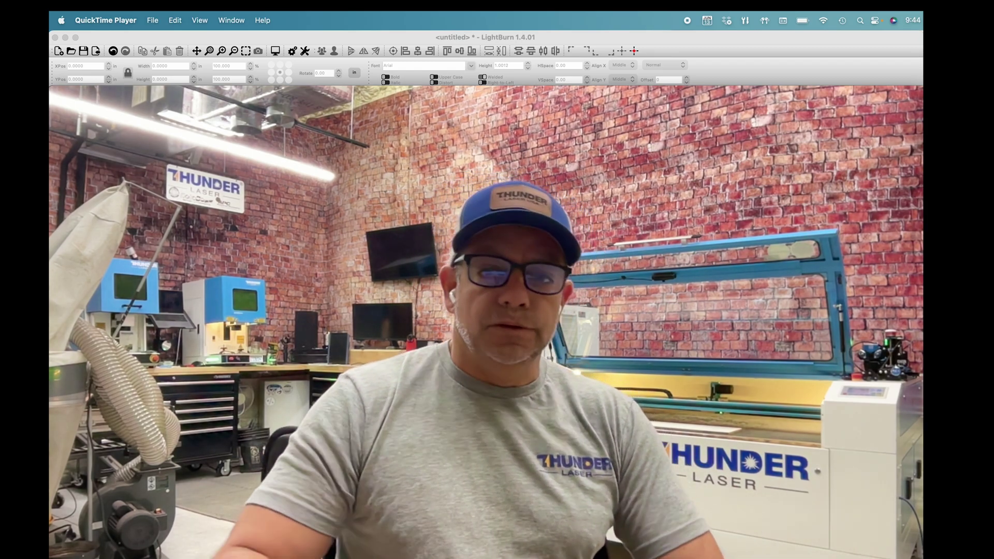
Bring up the green zoom button on QuickTime's Movie Recording window.
mouse_move(118, 115)
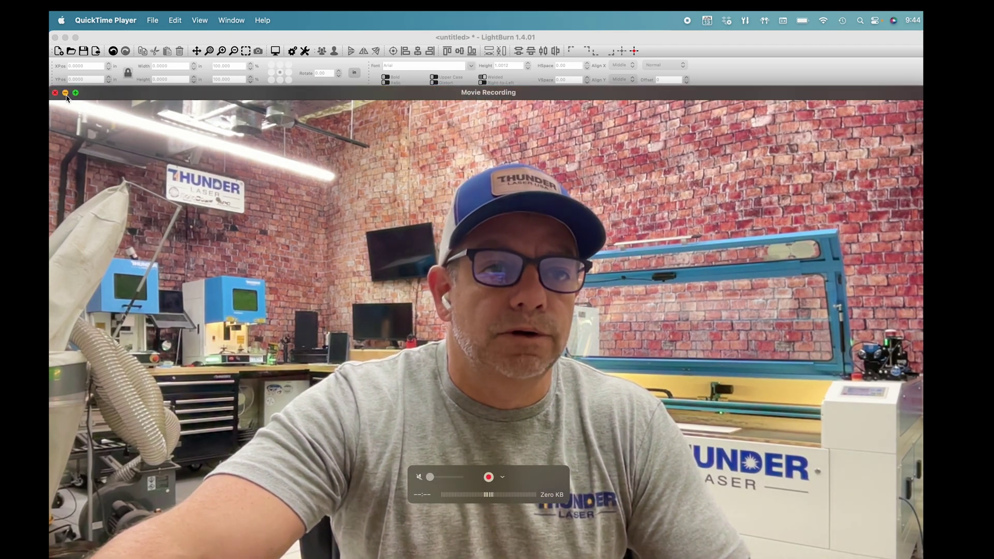
Shrink the webcam to an inset, then open Material Test and preview its speed-power grid.
click(76, 94)
click(289, 199)
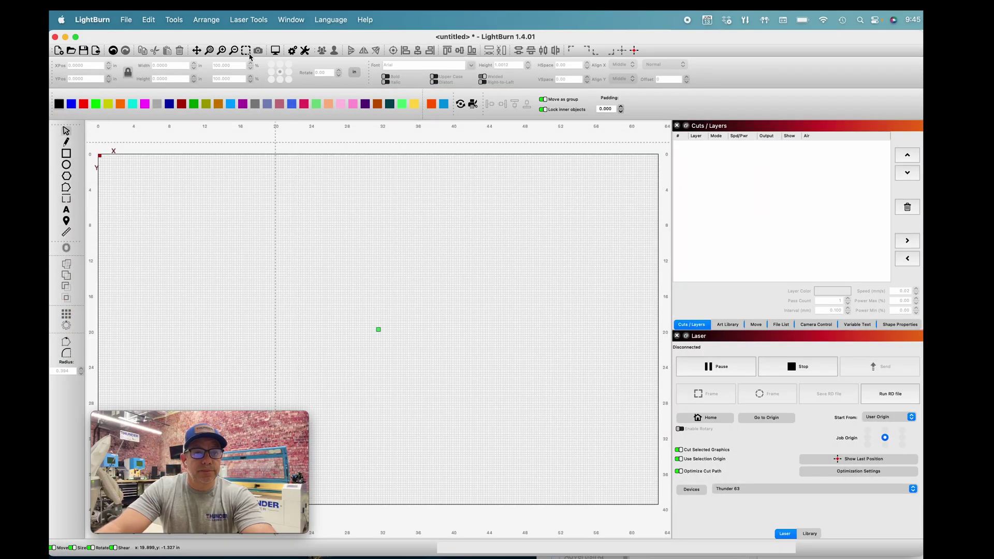
click(253, 22)
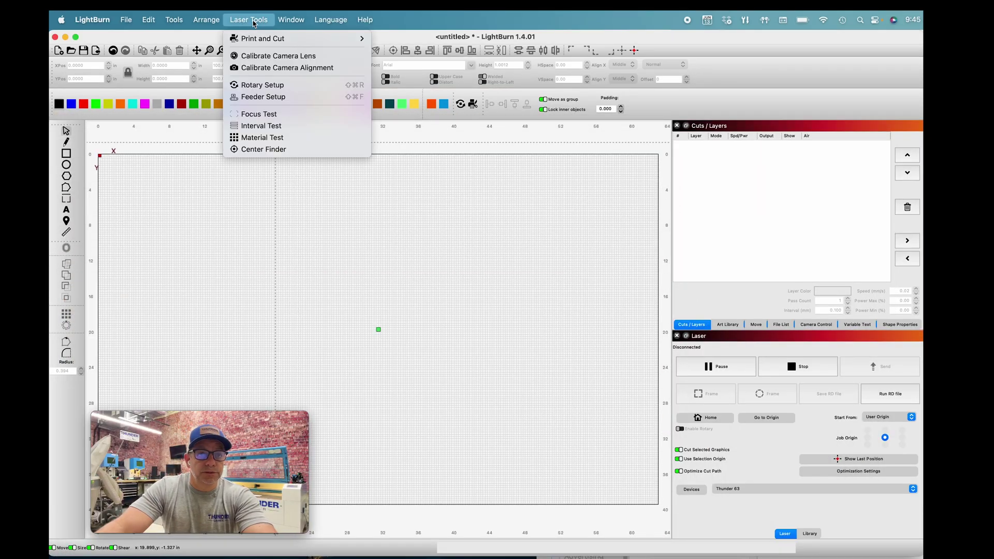
click(292, 138)
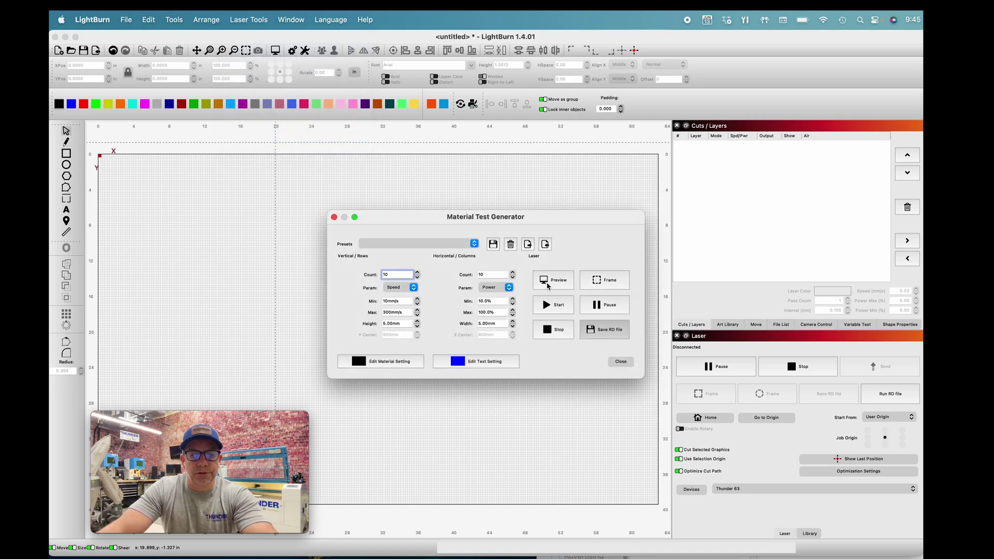
click(552, 280)
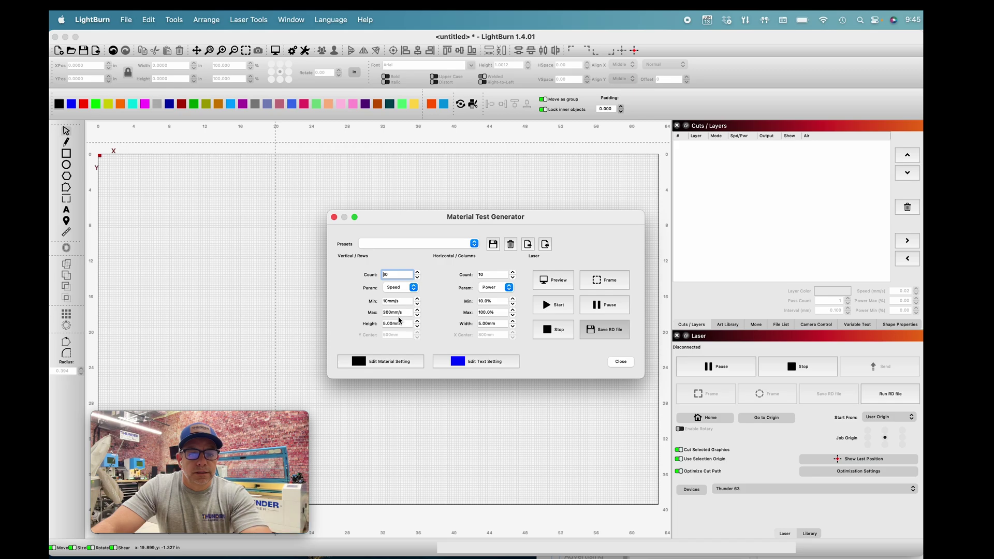
click(399, 302)
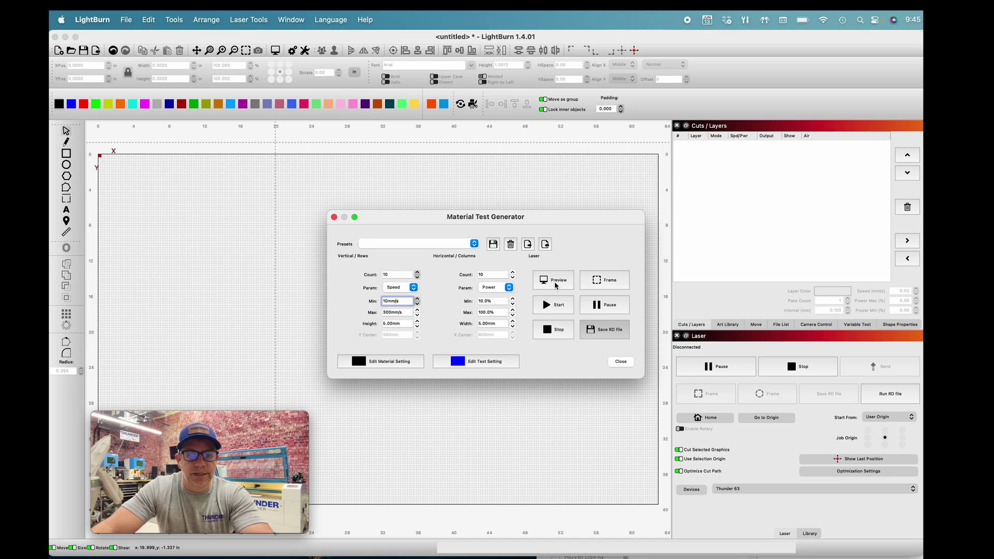
click(556, 285)
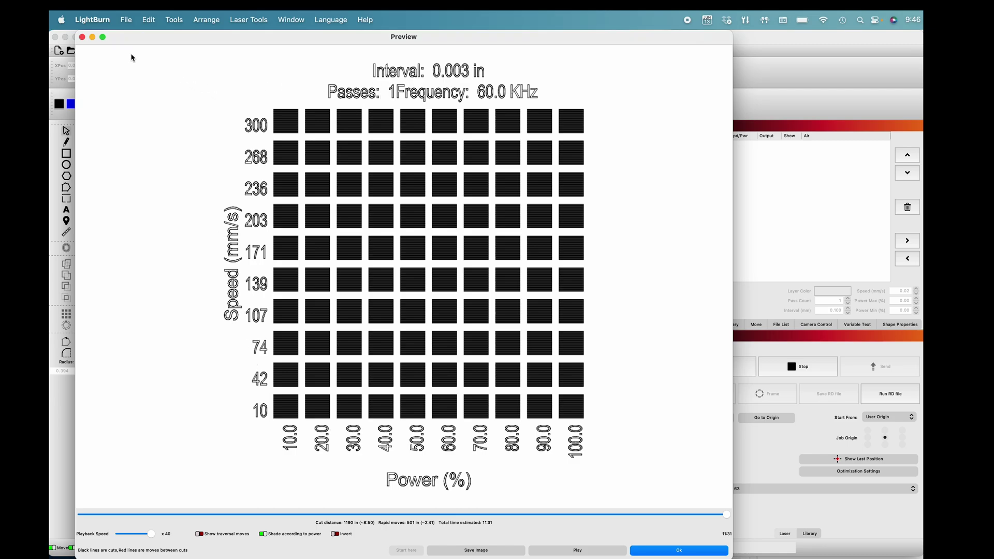
click(82, 37)
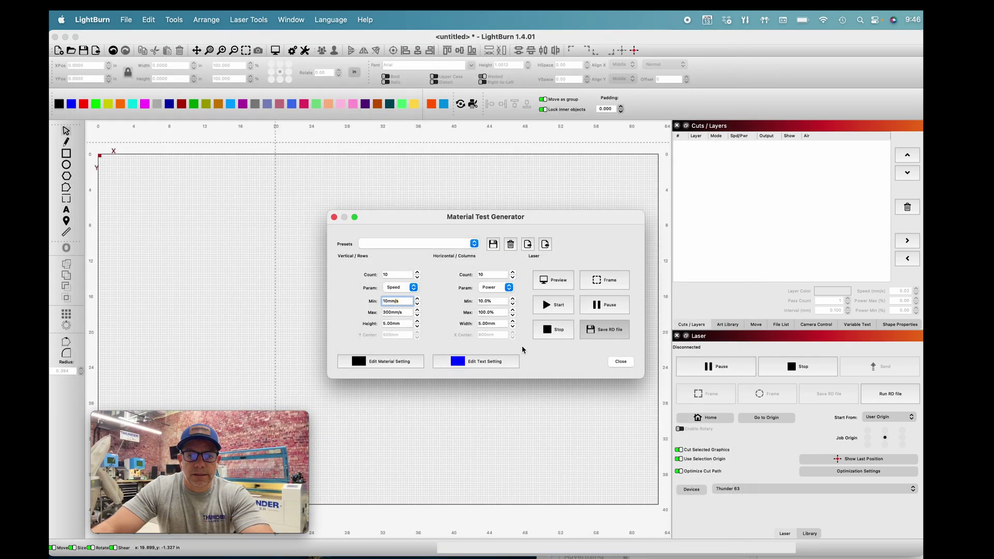
Give the label text Line mode at 100 mm/s with 35% max power.
click(477, 362)
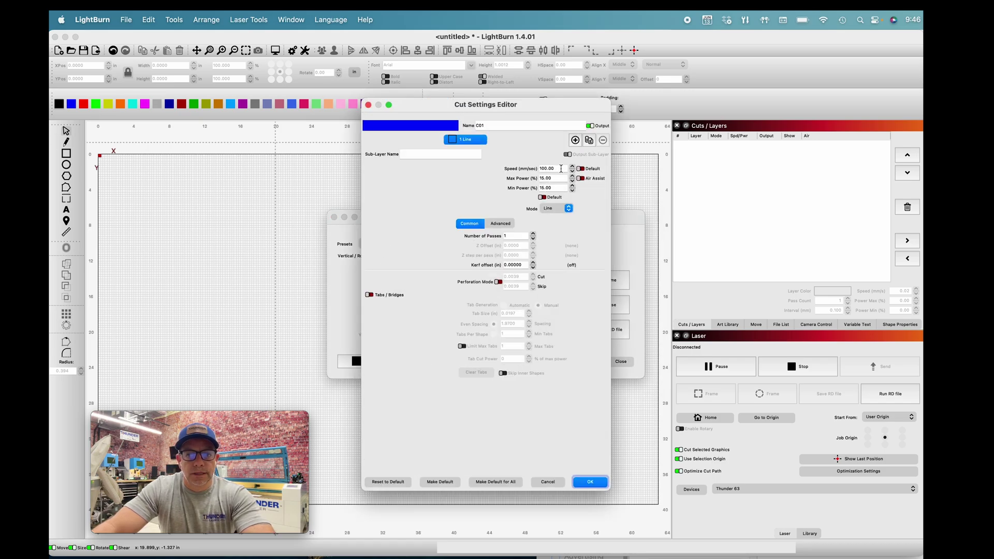
click(560, 168)
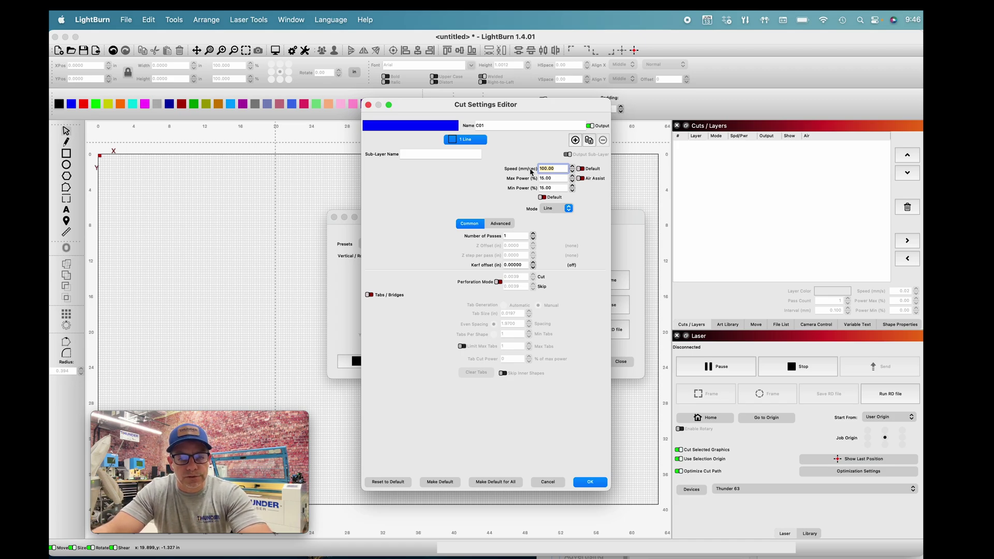
click(556, 179)
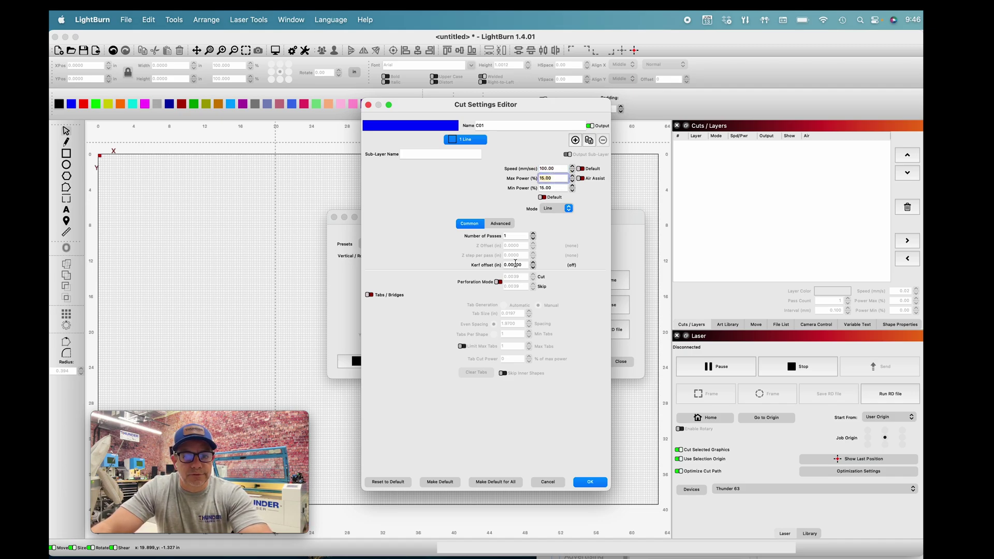
click(556, 208)
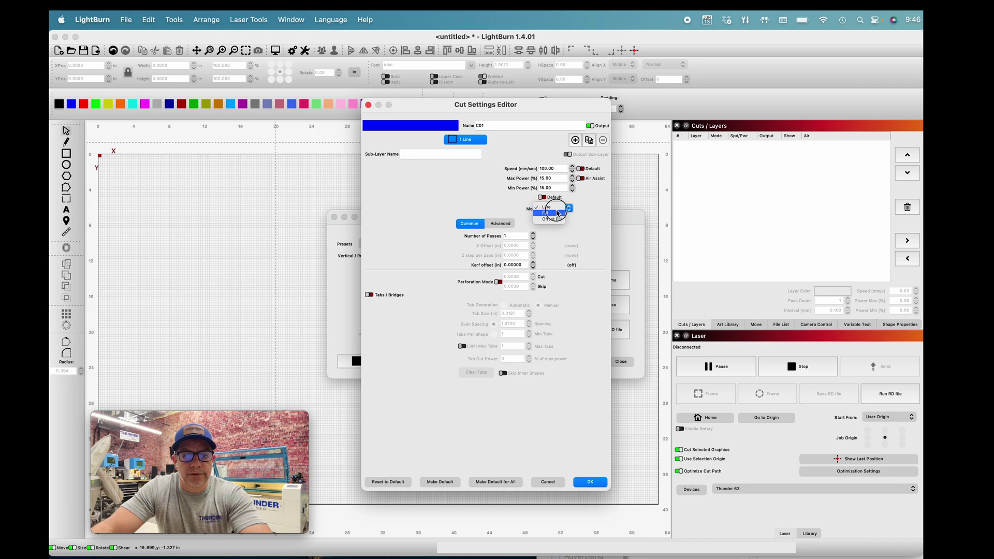
click(557, 214)
click(557, 210)
click(551, 200)
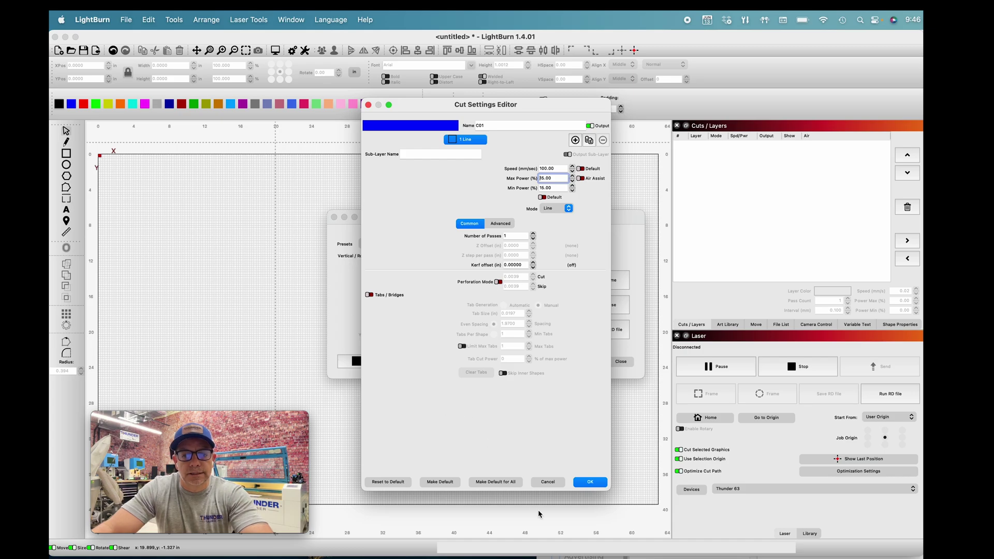
click(590, 482)
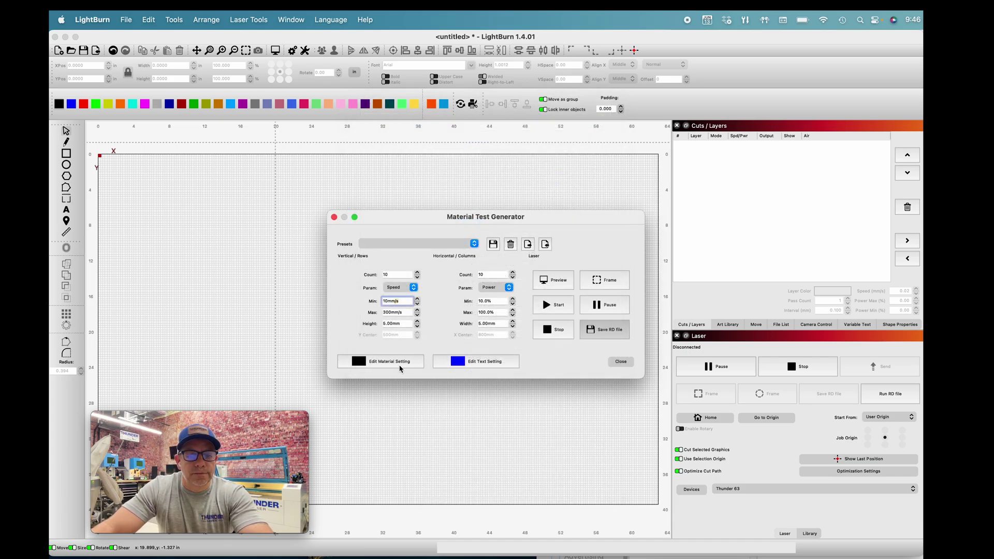
Set the test squares to Fill at 1000 mm/s, power 10–100%, with air assist off.
click(400, 367)
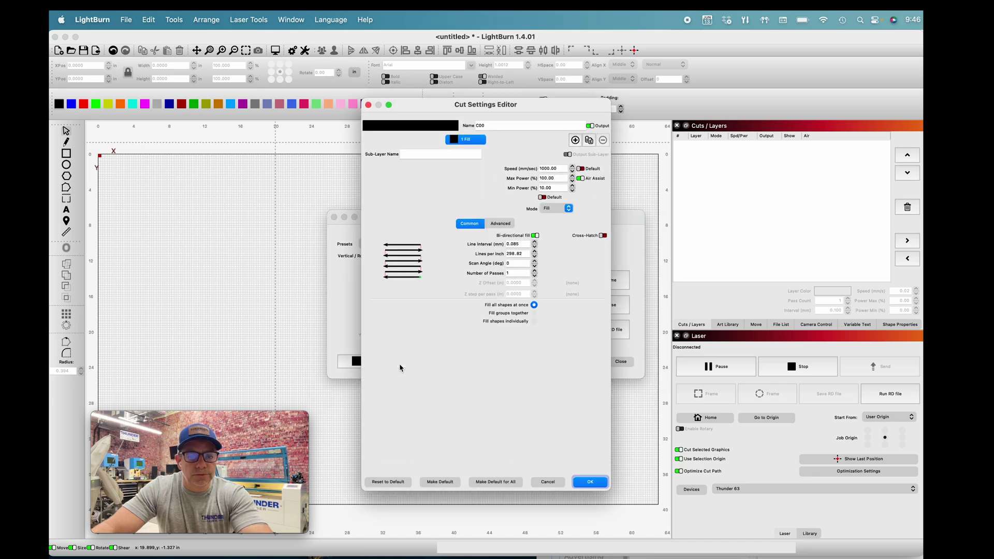
click(514, 254)
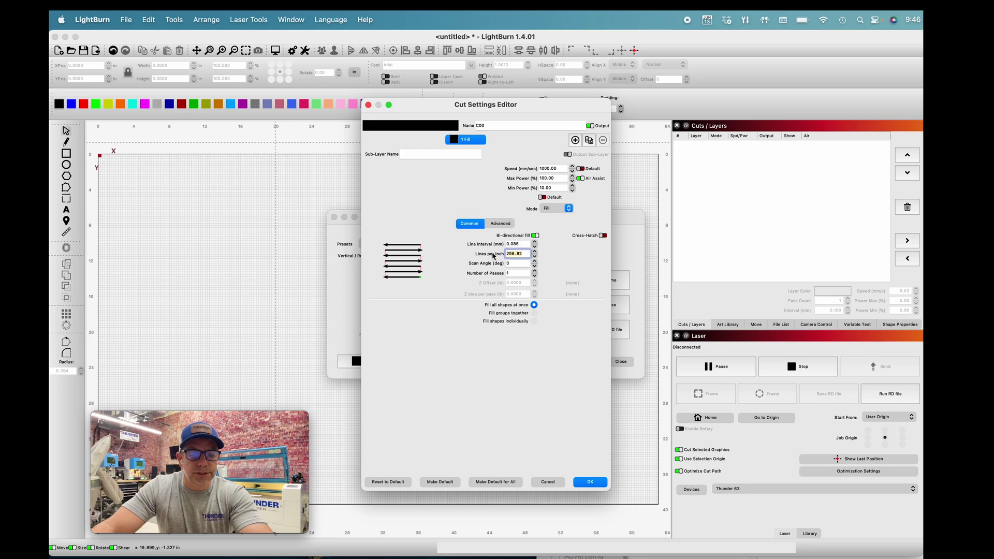
text(300)
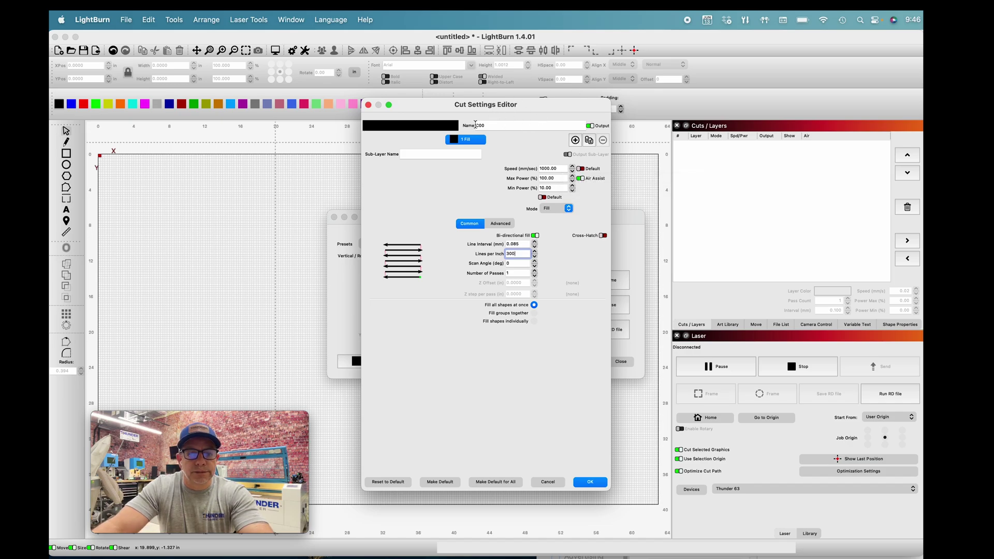
drag(558, 169, 525, 171)
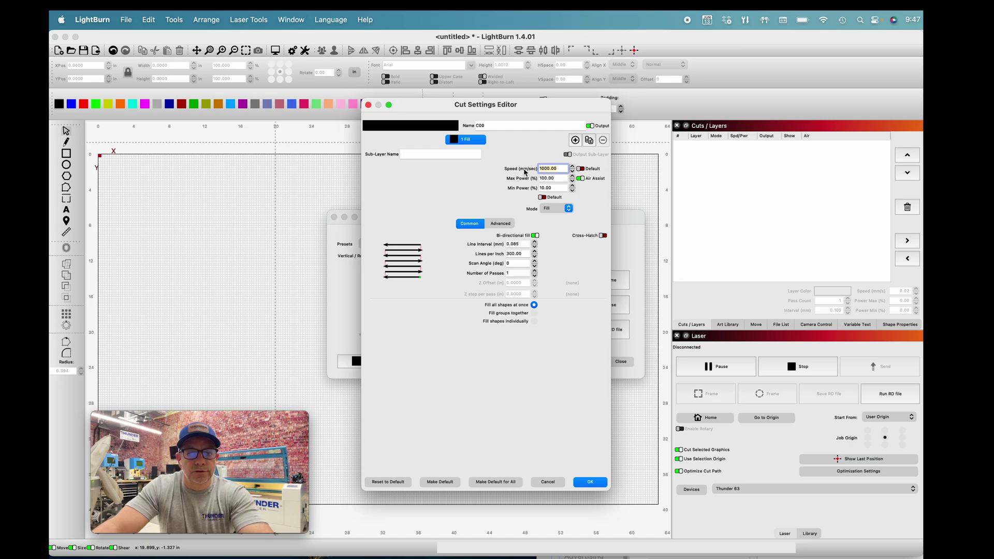
click(556, 178)
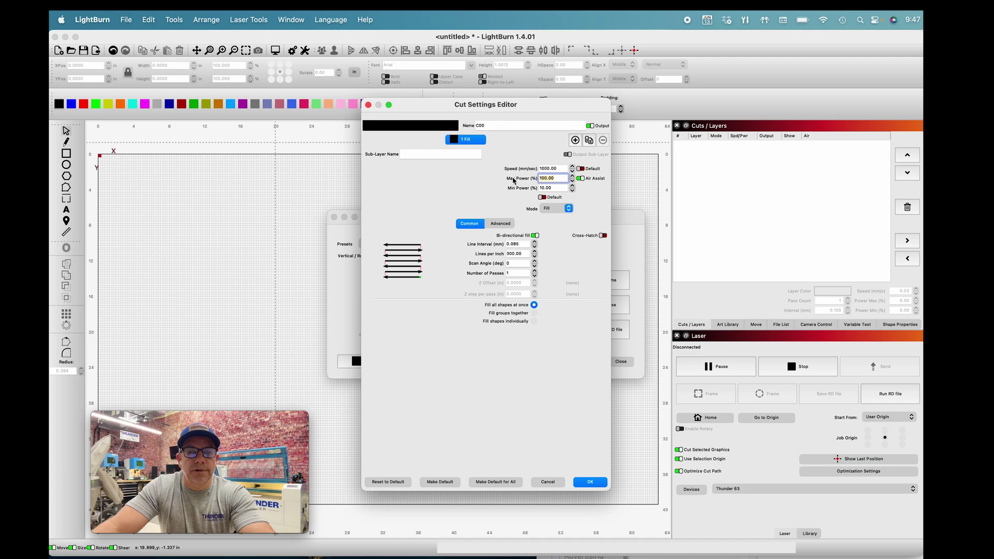
drag(562, 187, 489, 189)
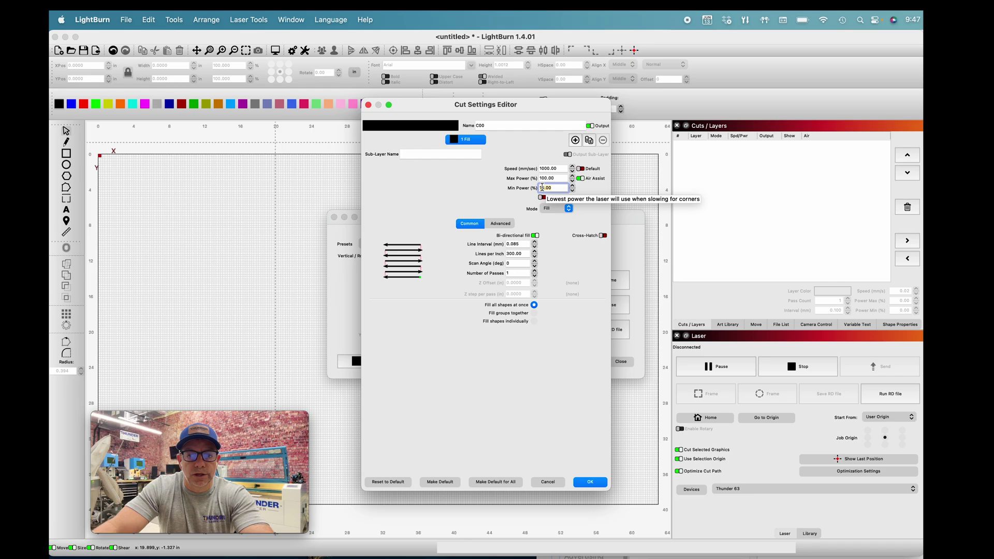
click(582, 180)
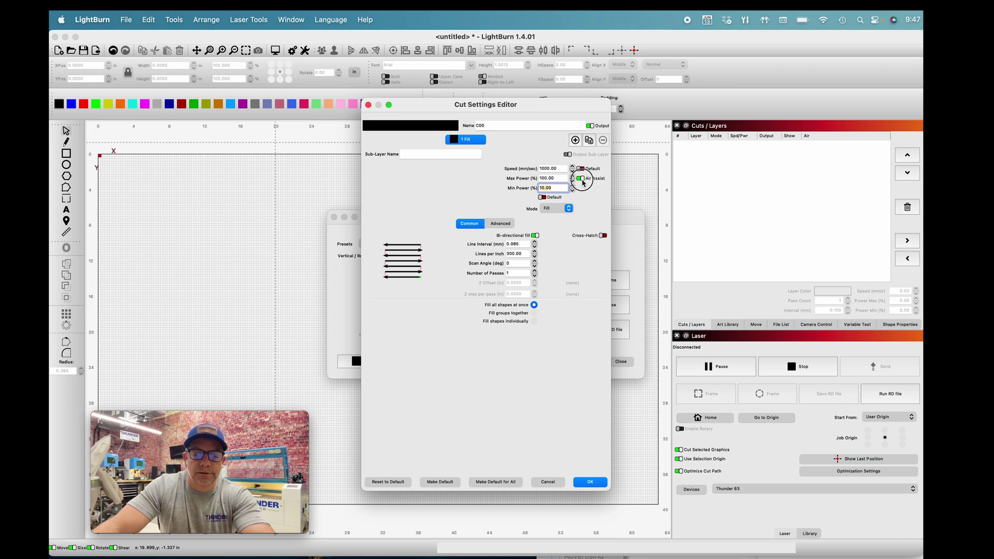
click(582, 180)
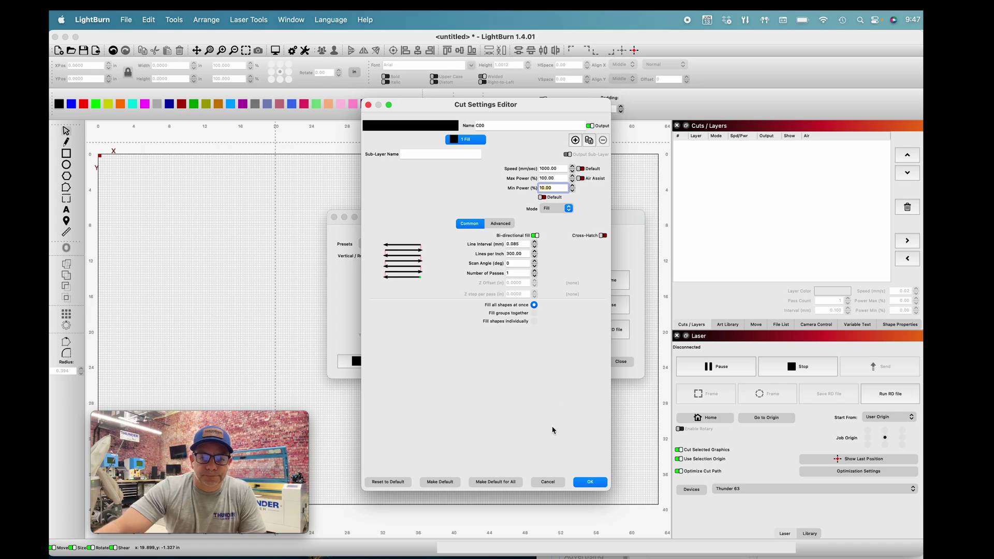
click(589, 482)
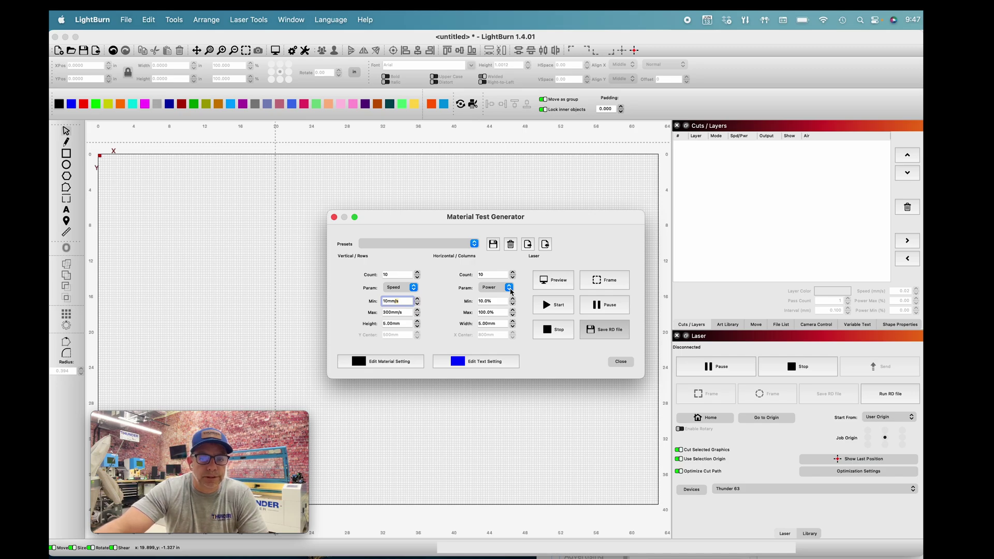
click(509, 288)
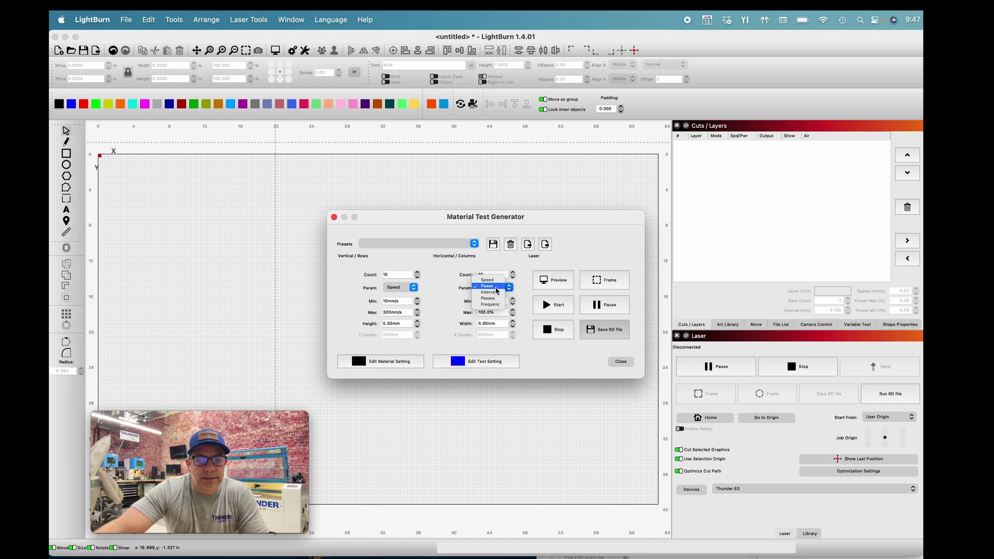
click(496, 291)
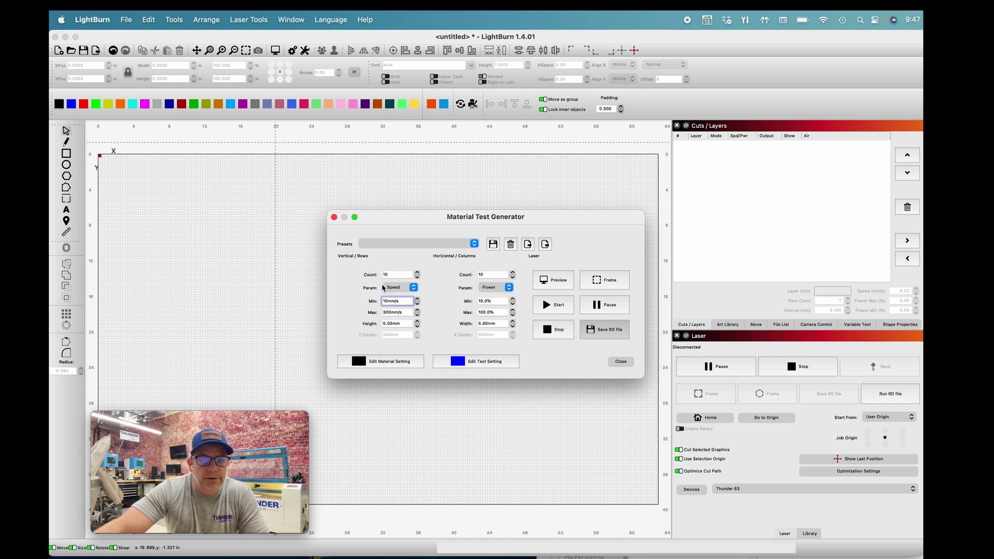
Enter 300 mm/s as the rows' minimum speed and 1000 mm/s as the maximum.
click(405, 303)
drag(405, 304, 381, 305)
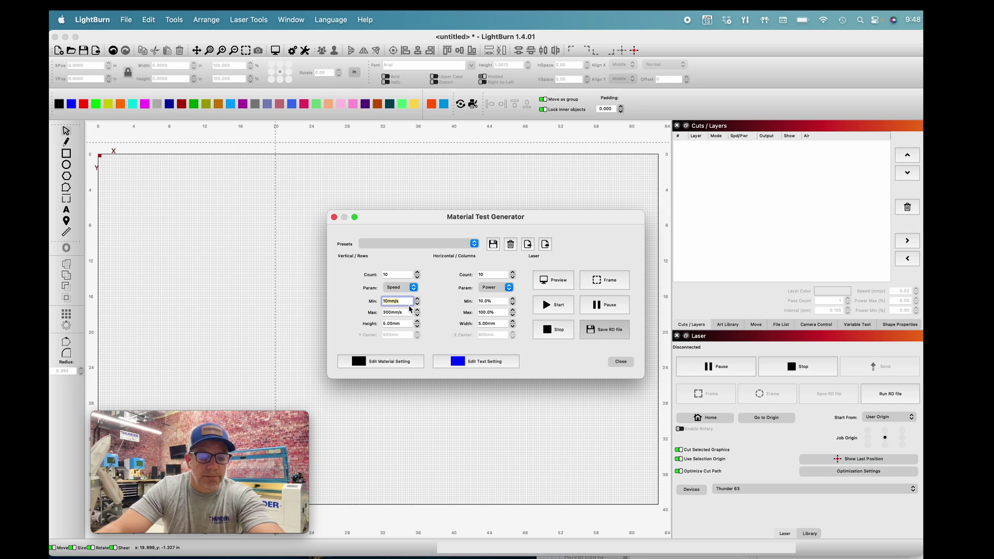
text(300)
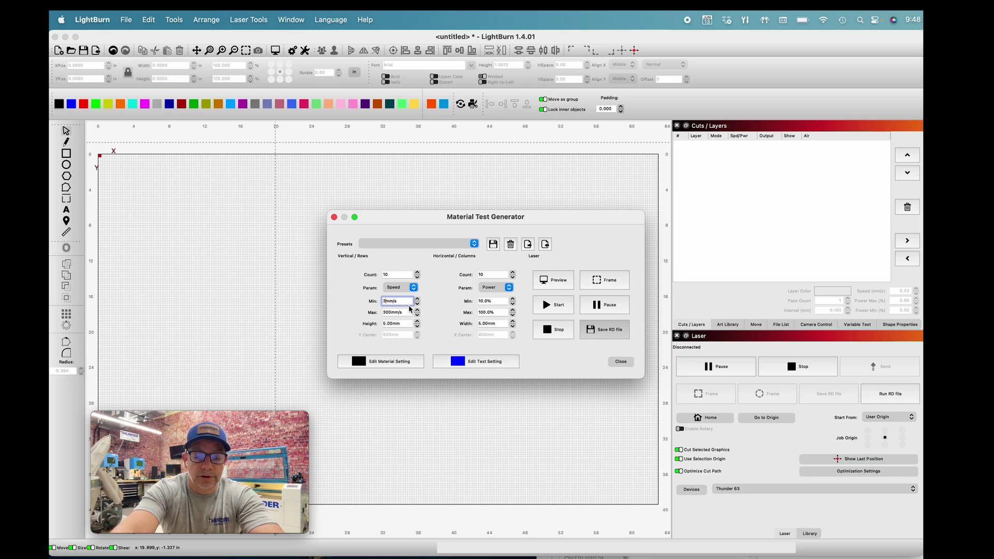
key(Tab)
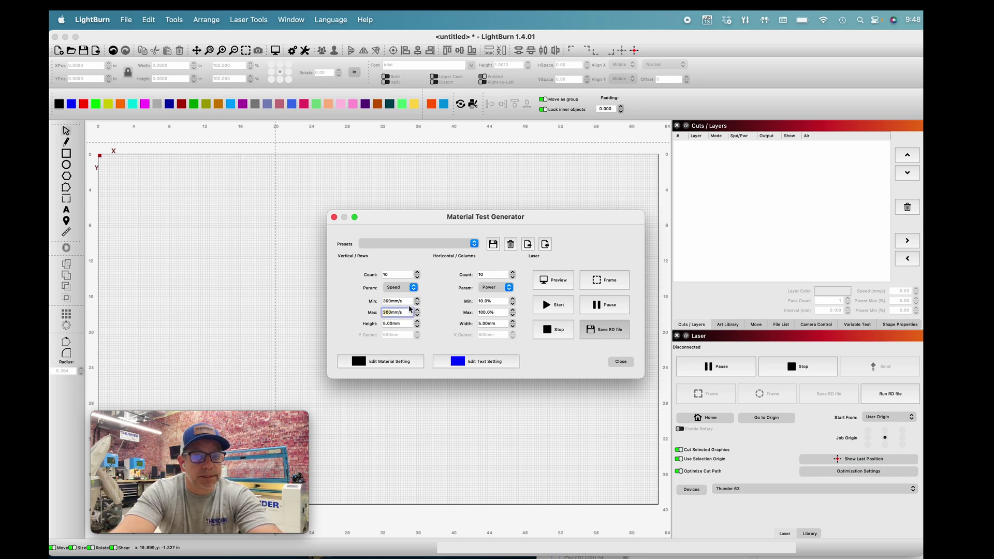
text(100)
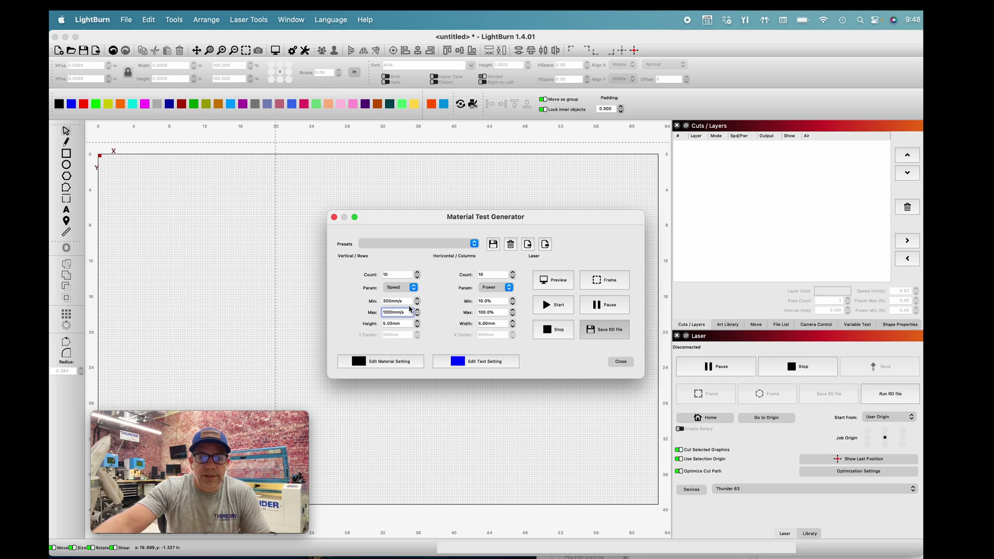
click(553, 282)
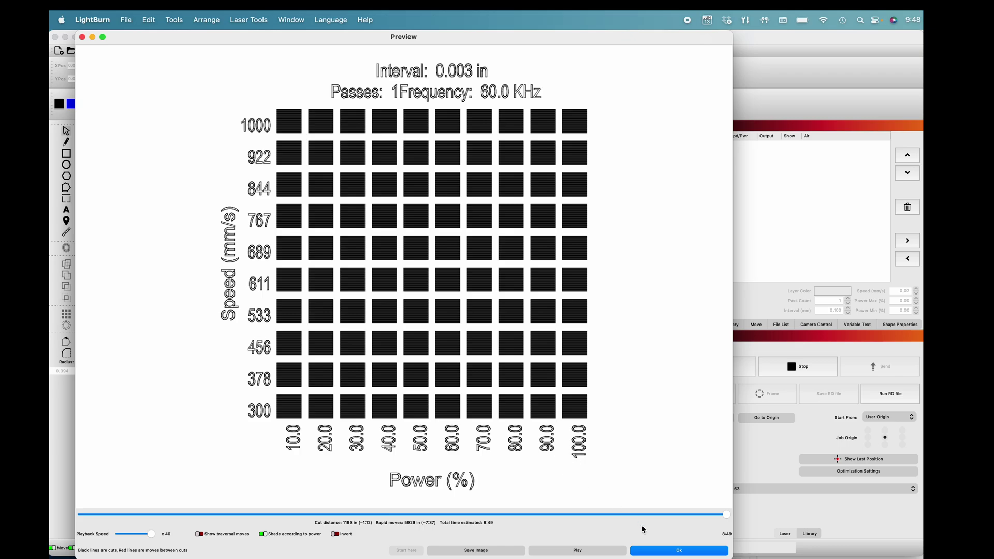
click(668, 552)
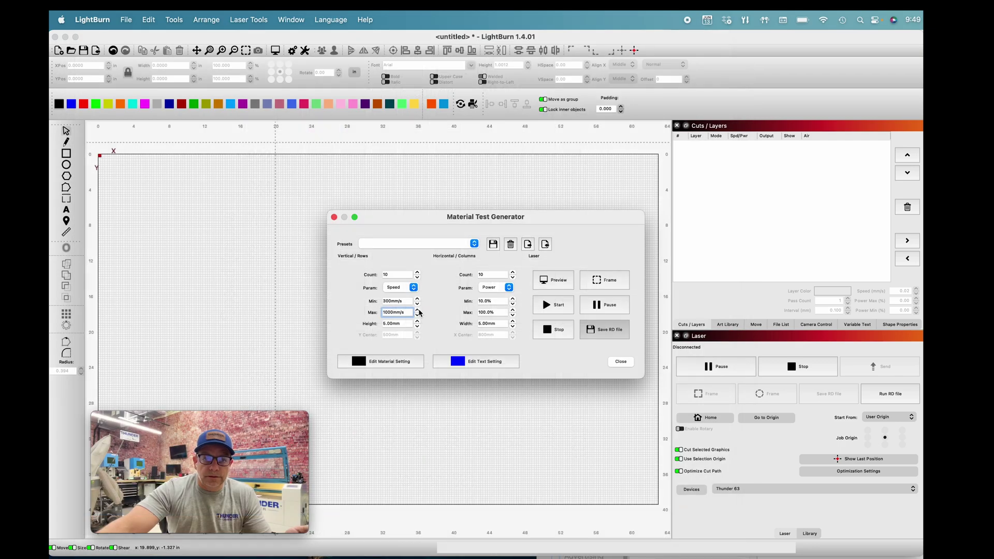
Store the current test as the 'ENGRAVING TEST' preset, then close the generator.
click(493, 245)
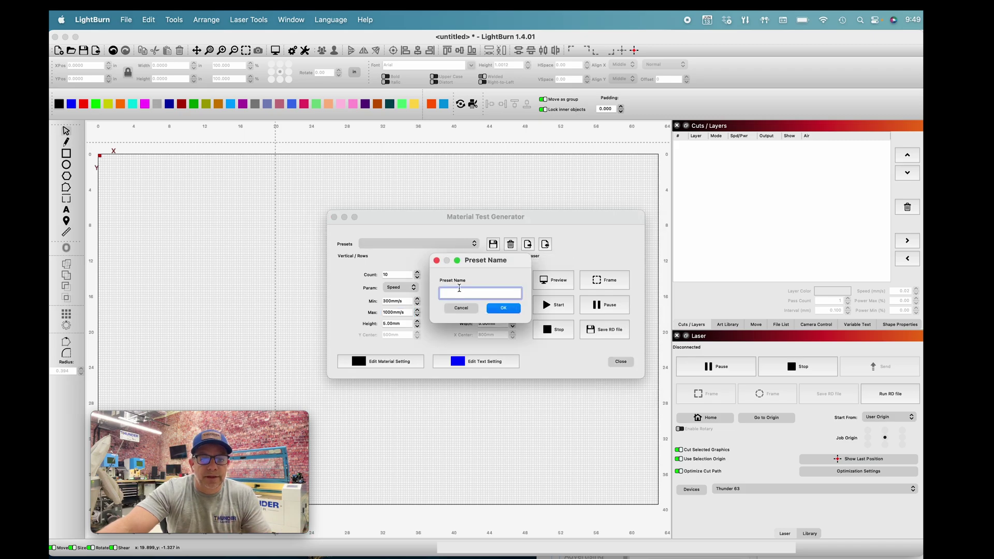
text(EN)
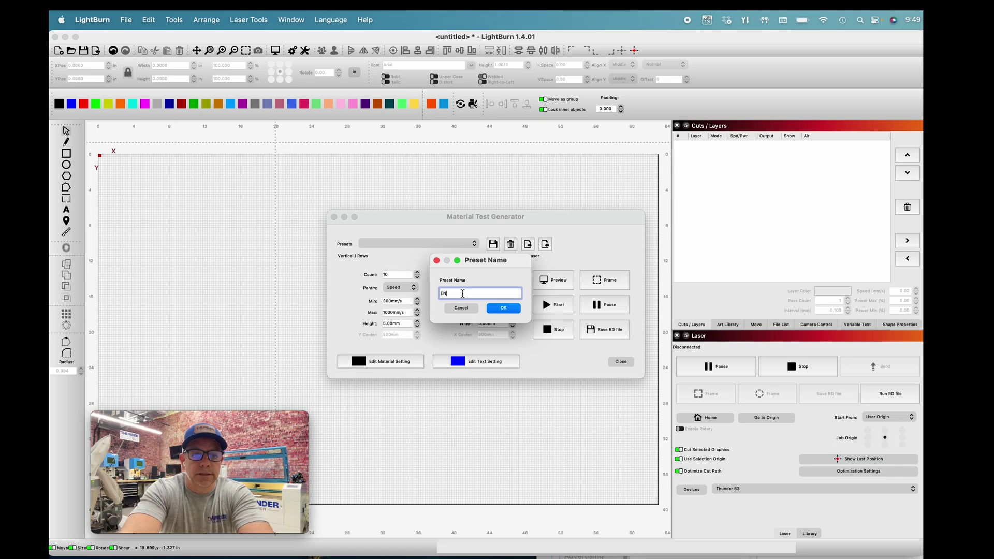
text(GRAVING)
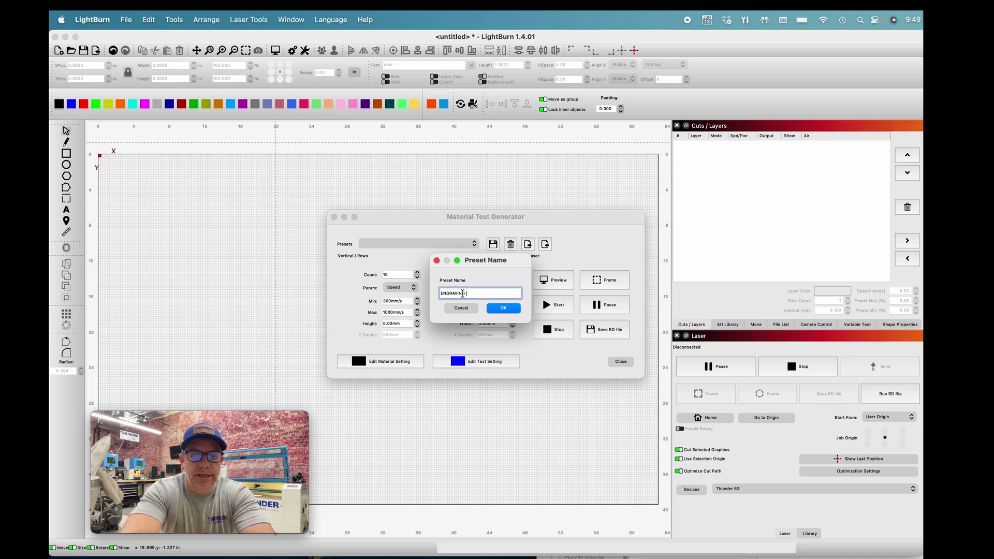
text( TEST)
key(Return)
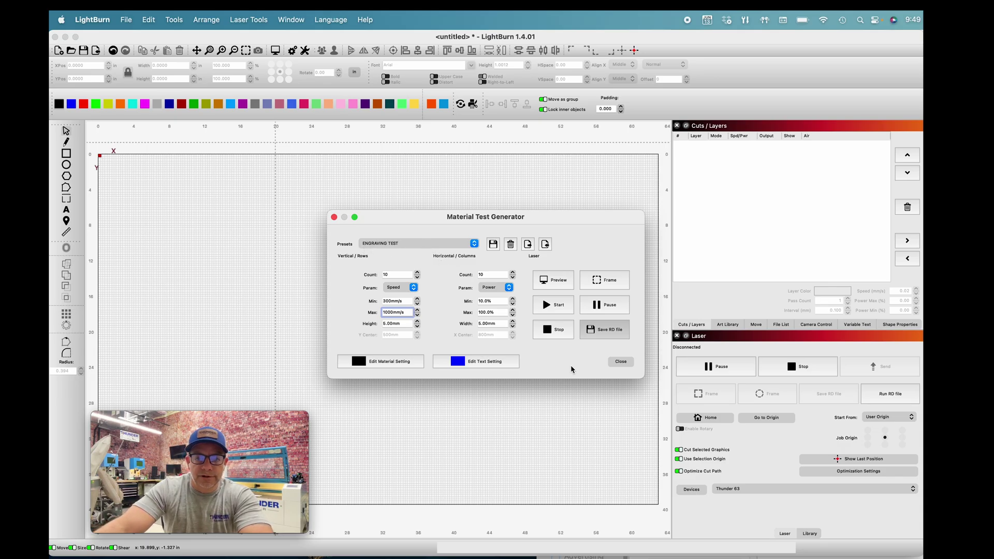
click(620, 361)
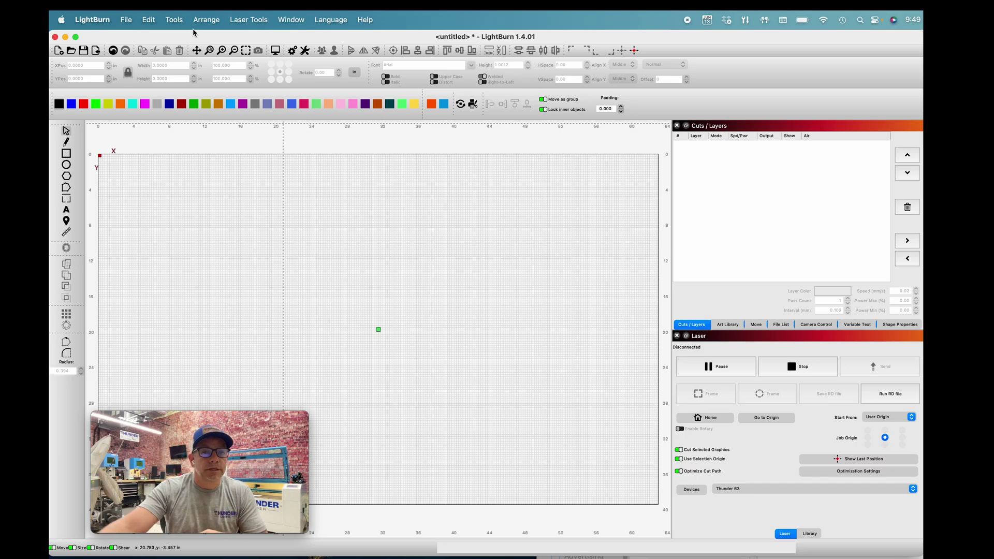
Reopen Laser Tools > Material Test and expand the Presets dropdown.
click(242, 21)
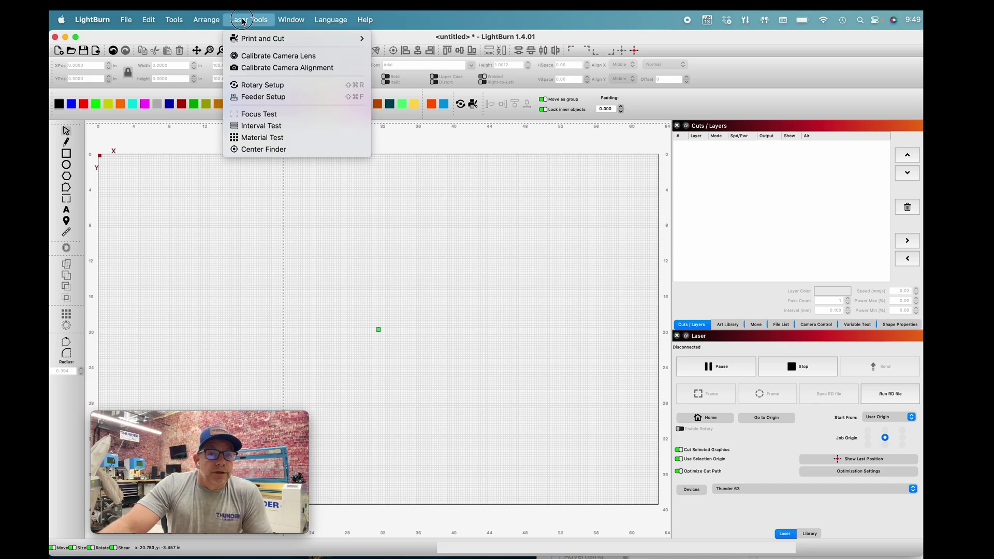
click(273, 138)
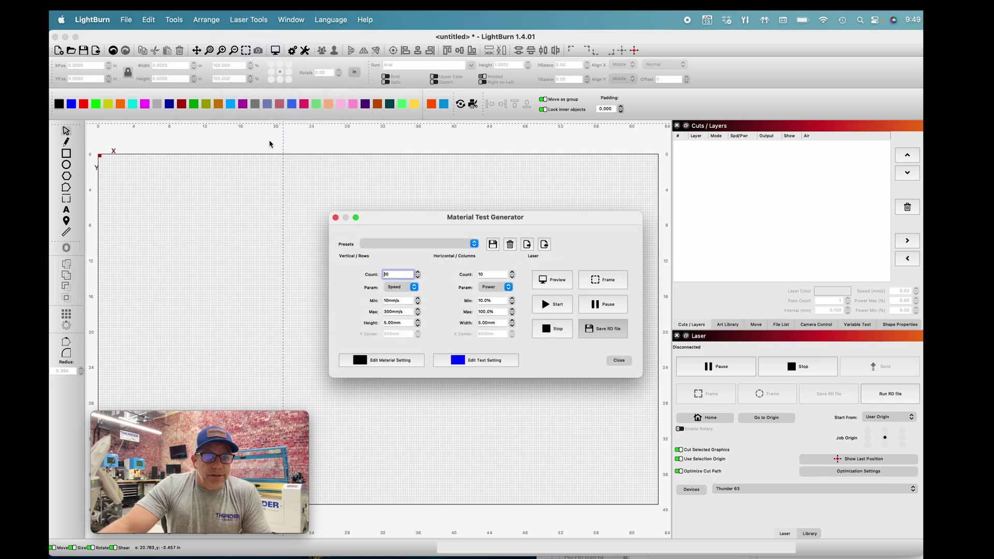
click(475, 246)
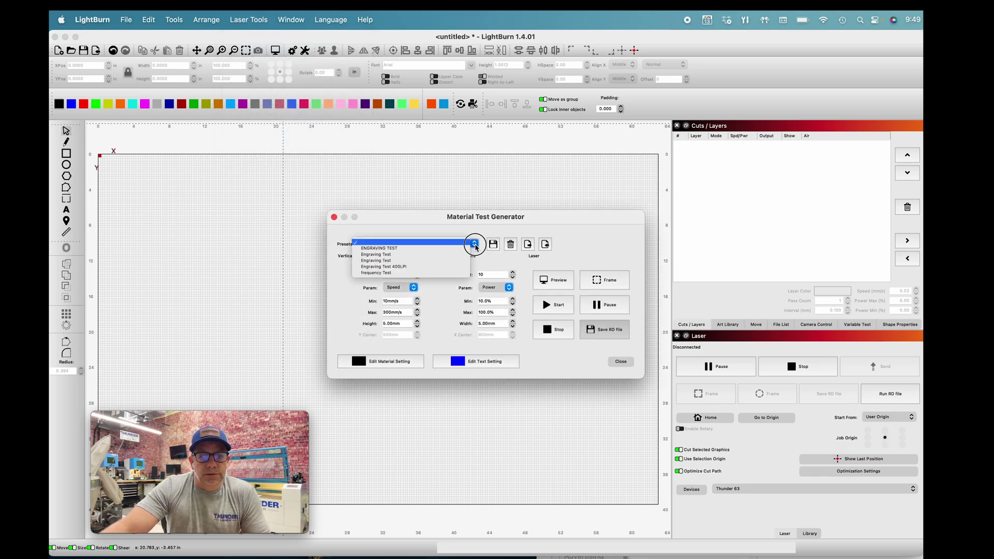
Load the ENGRAVING TEST preset and preview its 300–1000 mm/s by 10–100% grid.
click(421, 248)
click(551, 281)
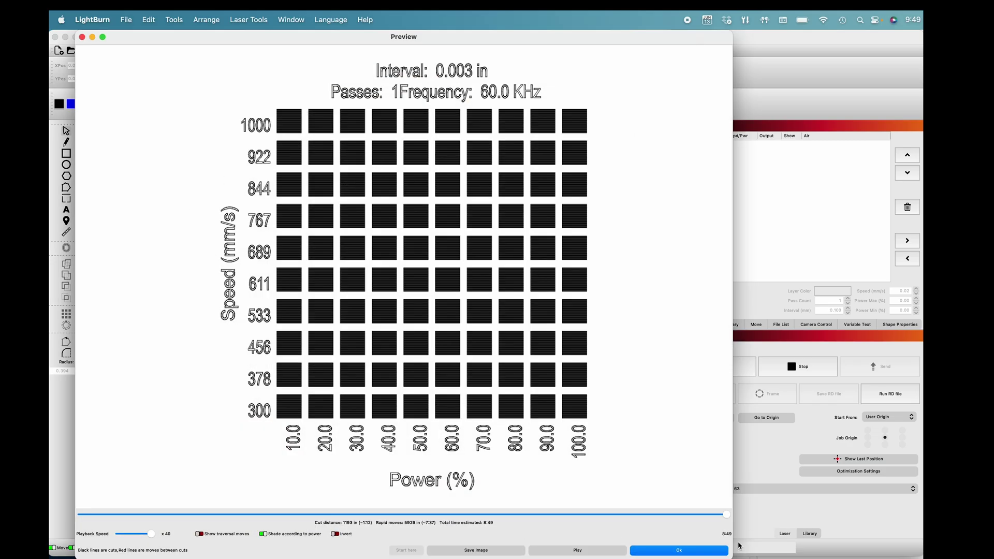
click(707, 549)
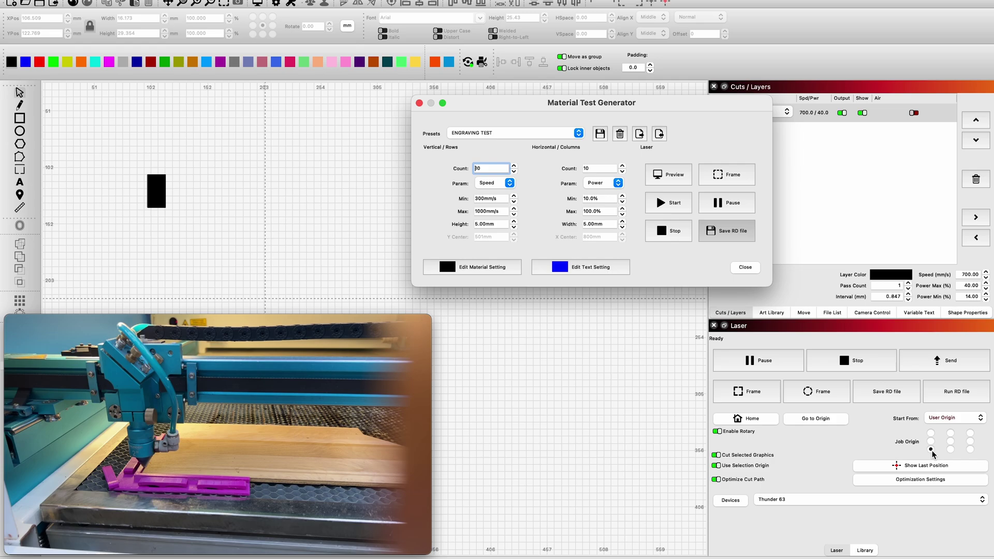
click(720, 178)
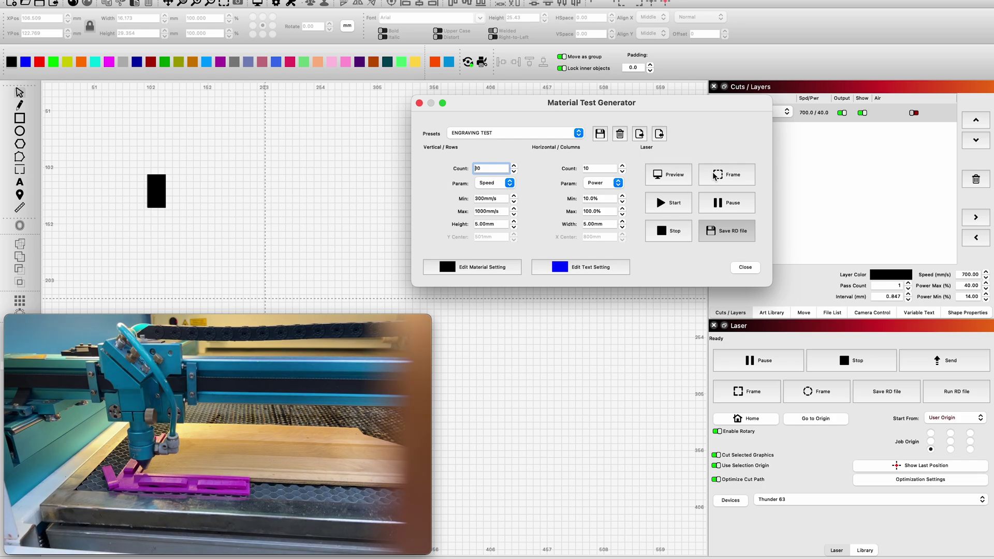
Frame the test area on the wooden board, then start engraving the grid.
click(724, 181)
click(669, 204)
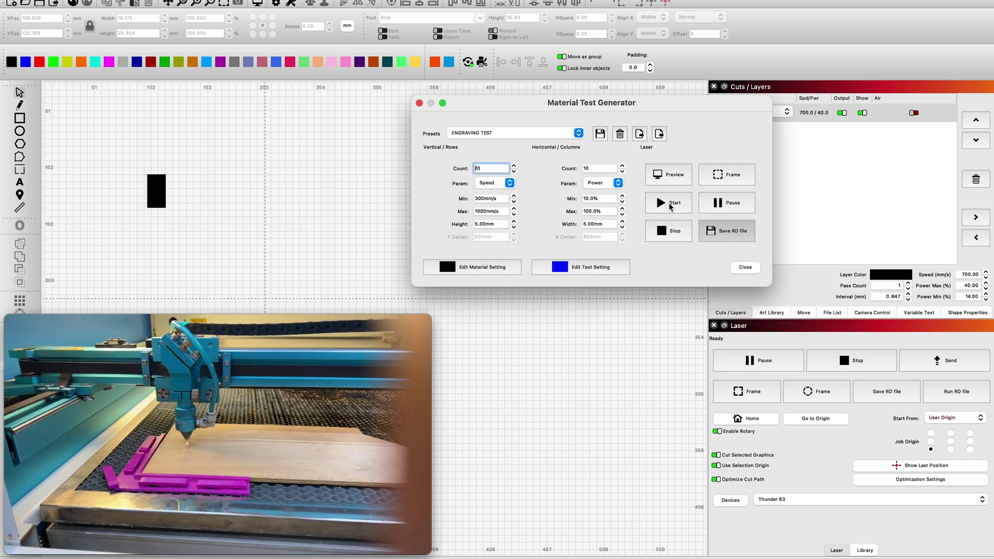